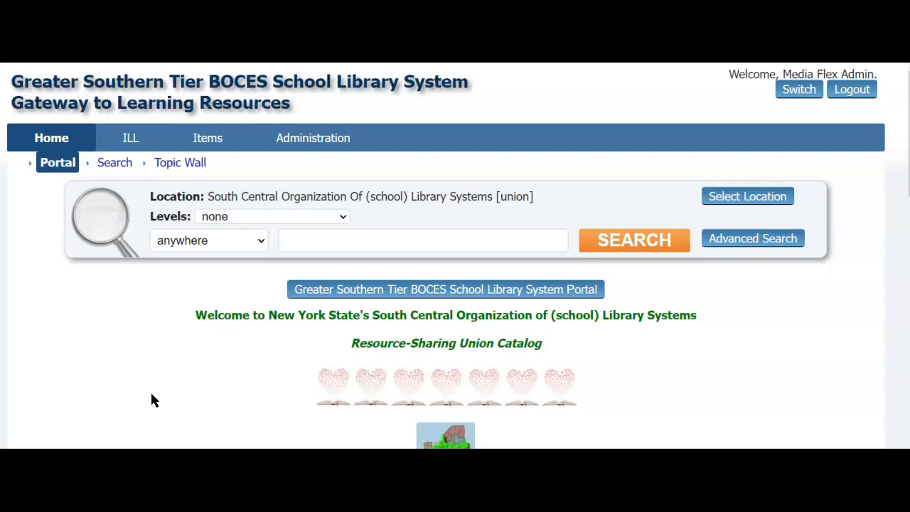
Step: Limit the catalog search location to the GST BOCES SLS [GST] system, keeping all districts and libraries
click(170, 392)
drag(208, 195, 551, 197)
click(548, 201)
click(727, 203)
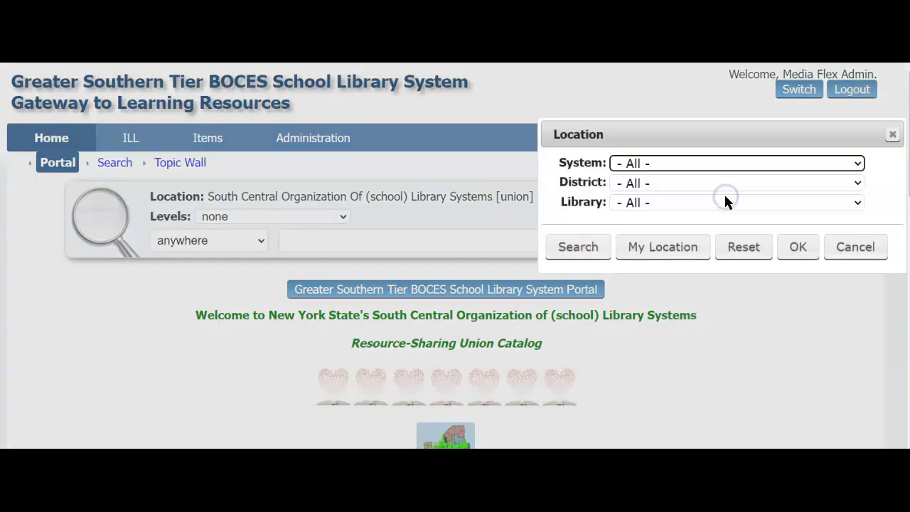
click(651, 163)
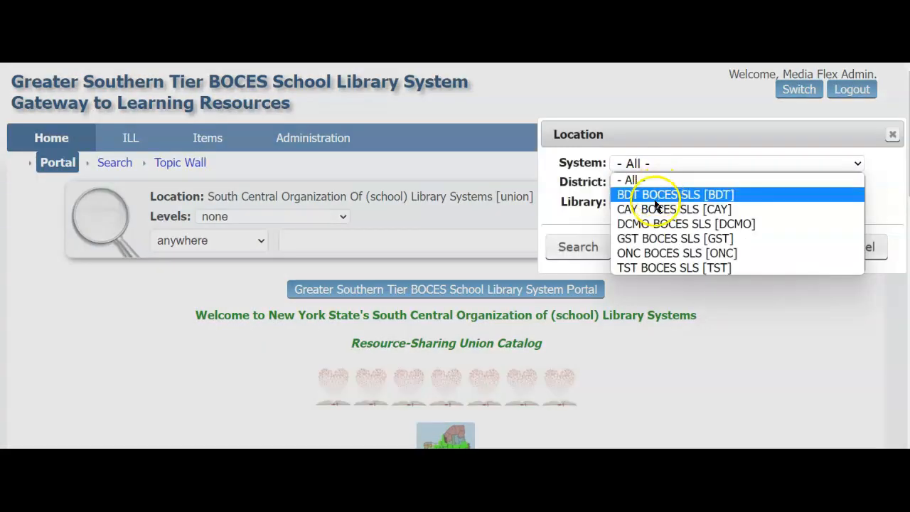
click(642, 239)
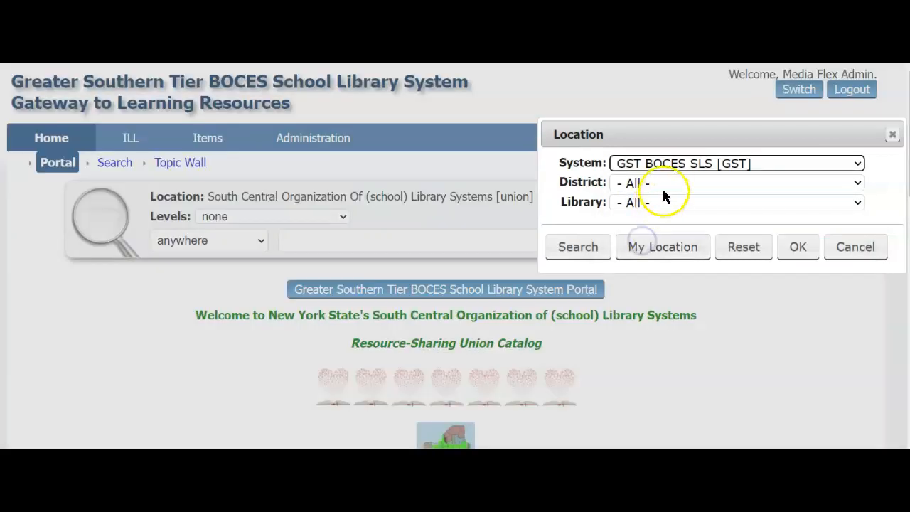
click(667, 166)
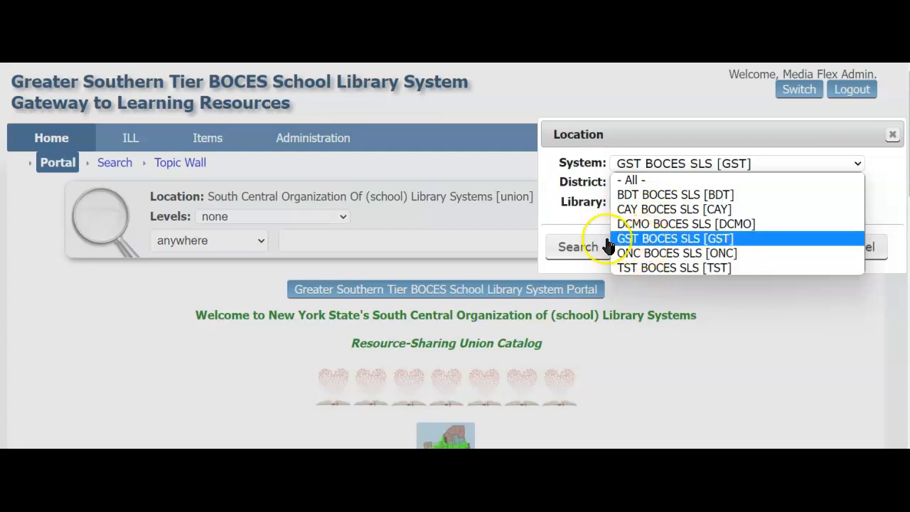
click(581, 184)
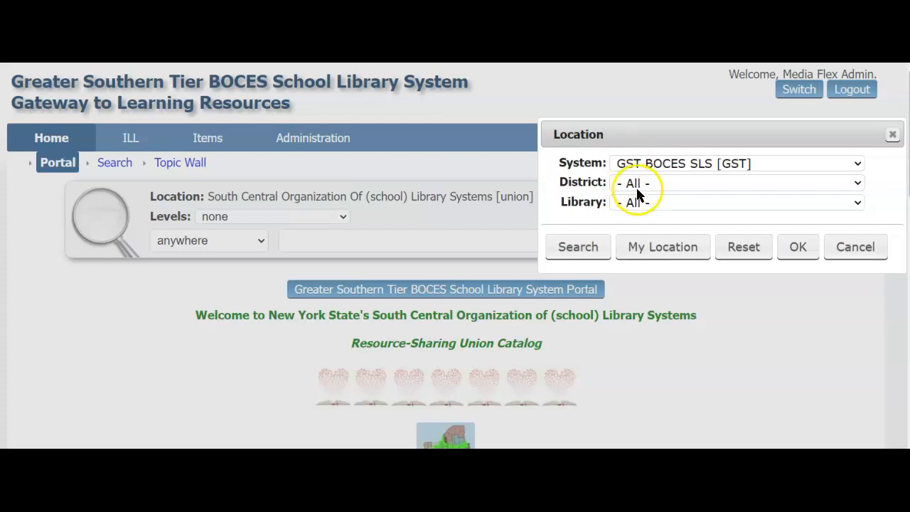
click(789, 256)
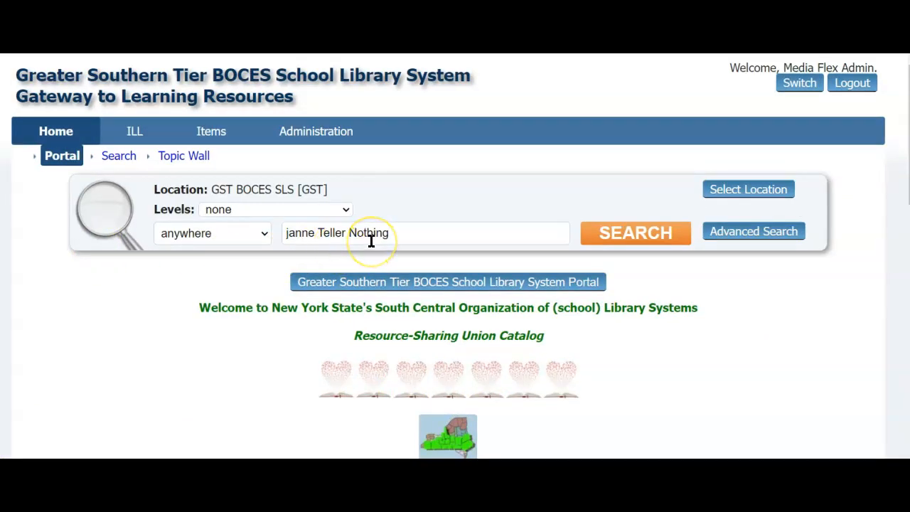
Step: Search the catalog for "janne Teller Nothing" with the search field set to anywhere
click(264, 234)
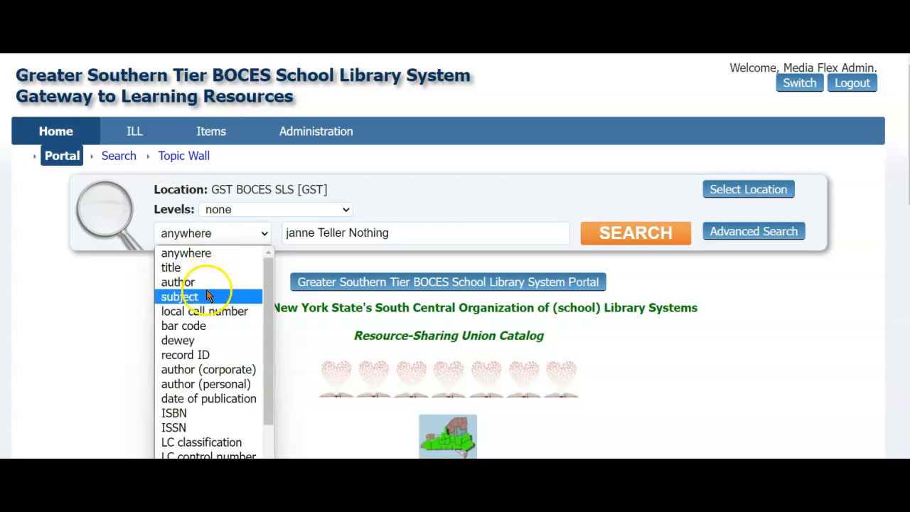
click(282, 255)
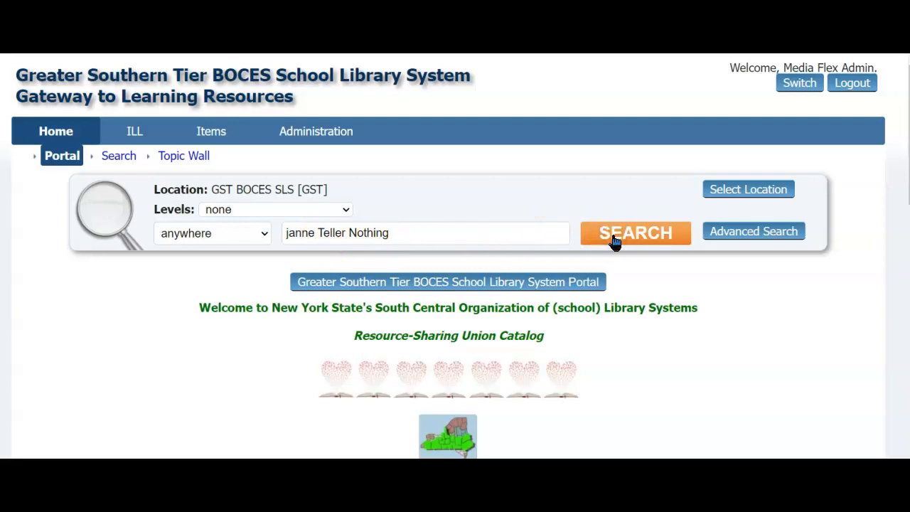
click(538, 234)
key(Return)
scroll(540, 234, down, 3)
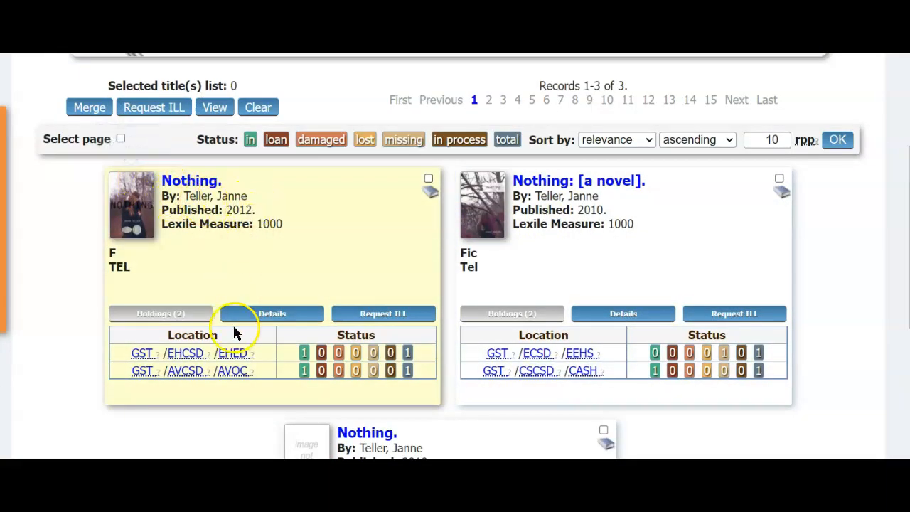
Step: Examine which systems, districts and schools hold the first two Nothing records by checking their location codes
mouse_move(146, 359)
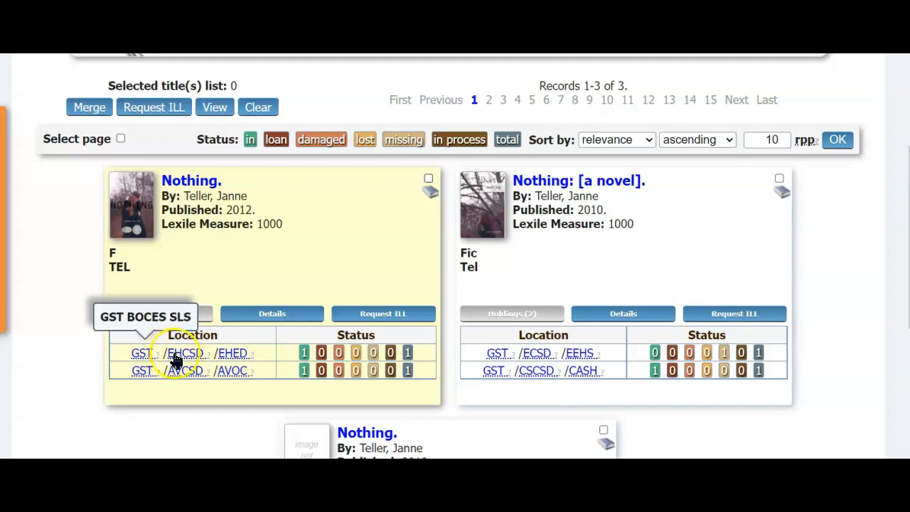
click(180, 359)
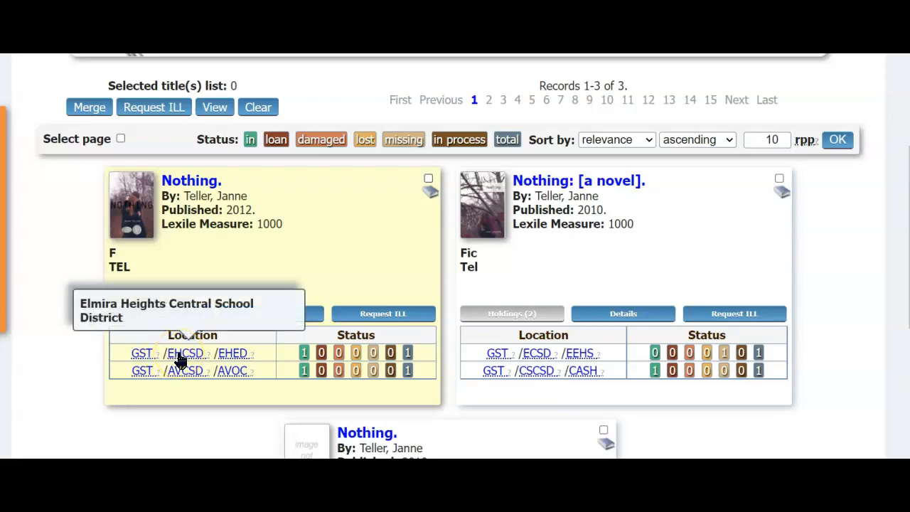
click(187, 358)
click(234, 356)
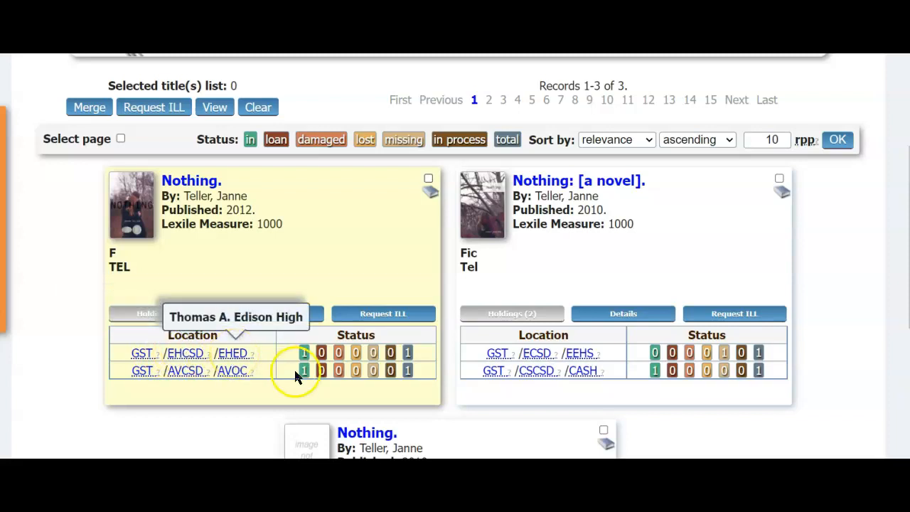
click(498, 363)
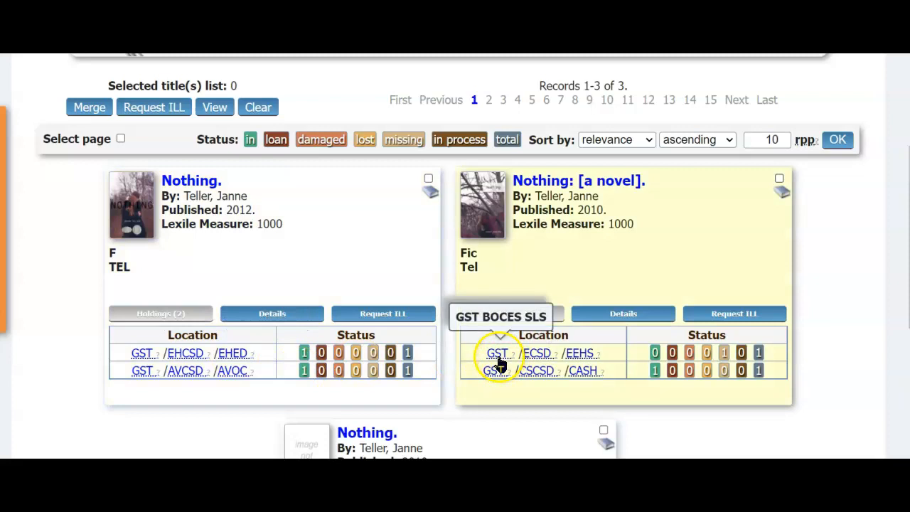
click(533, 359)
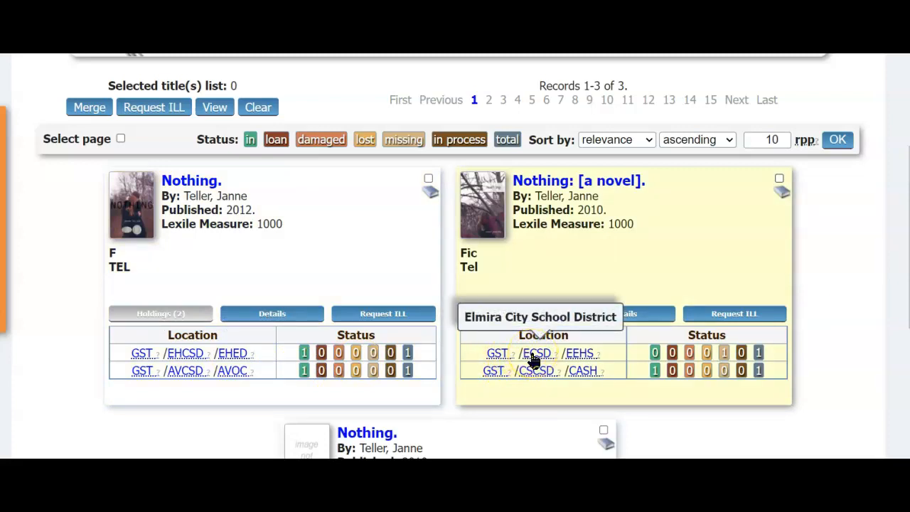
click(580, 359)
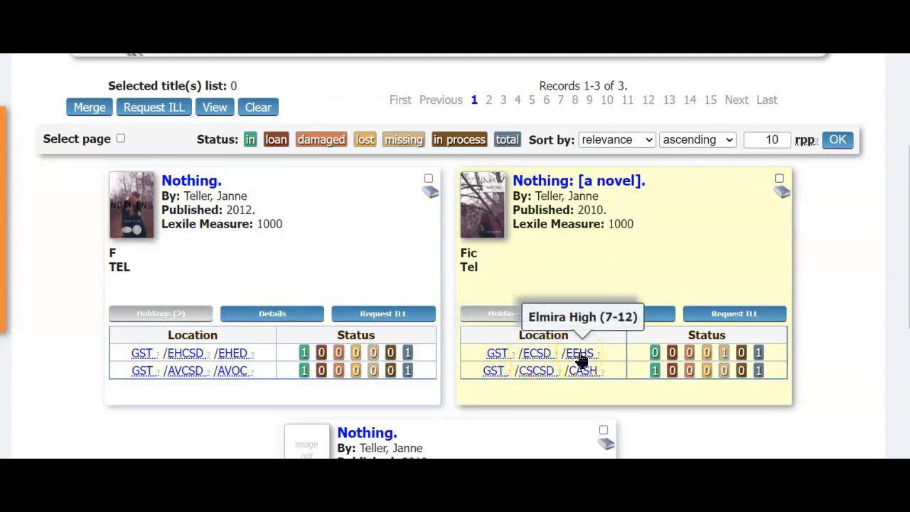
click(584, 374)
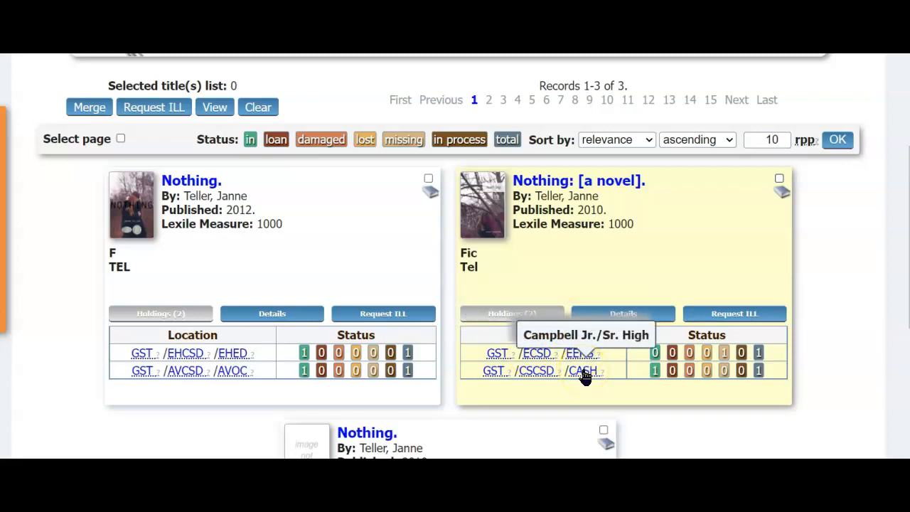
Step: Start an interlibrary loan request for the third result, the 2010 Nothing record without a cover image
scroll(661, 427, down, 3)
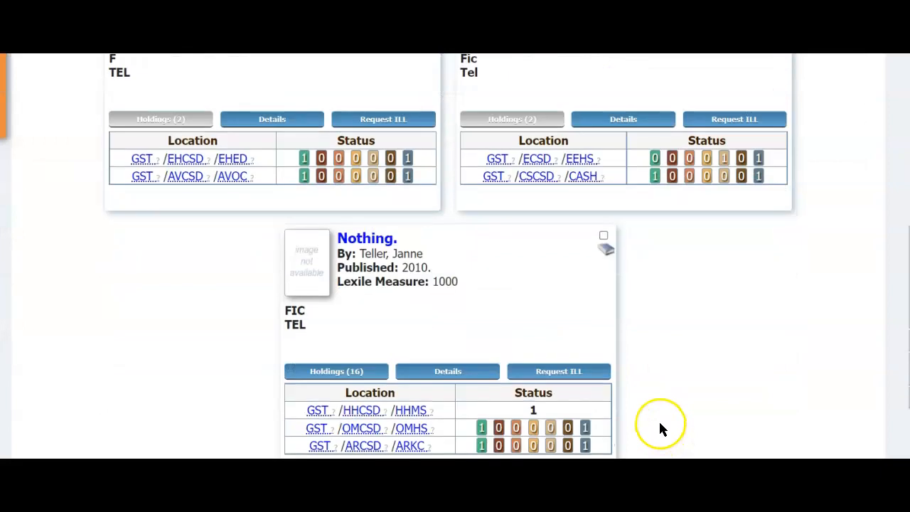
click(617, 338)
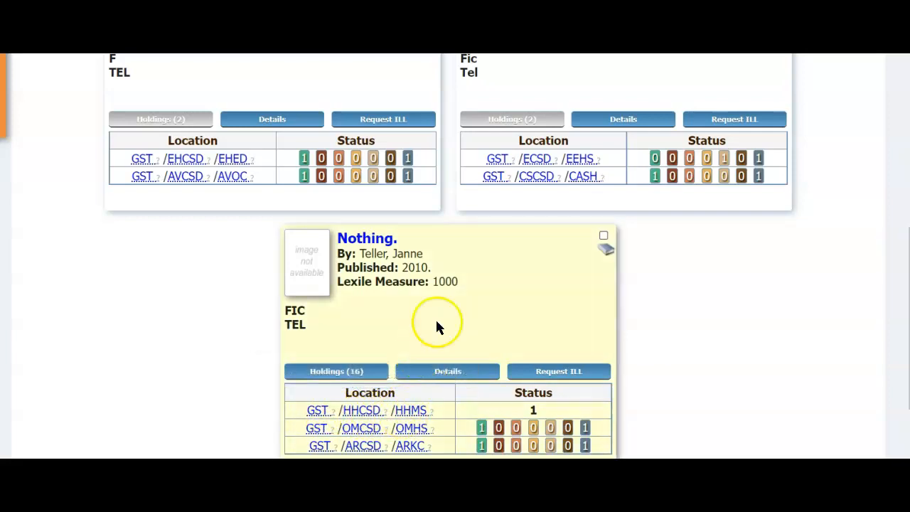
click(562, 376)
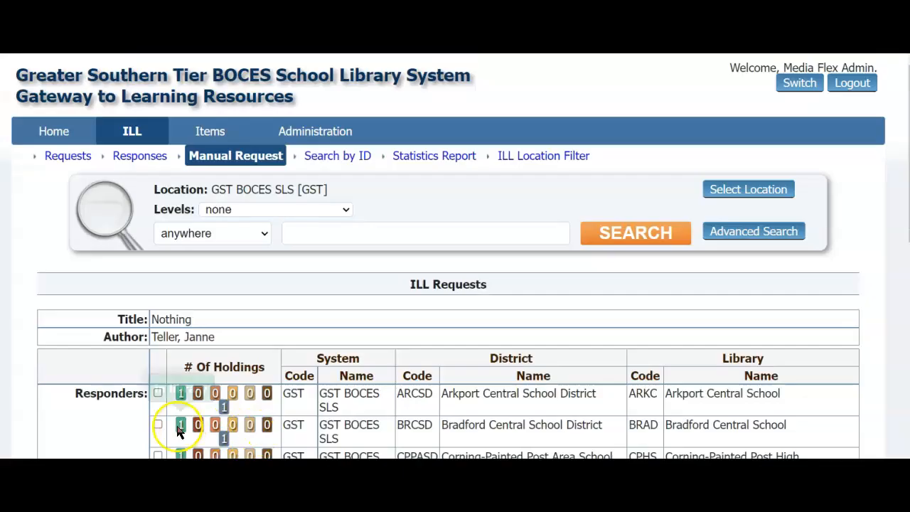
Step: Select Horseheads Middle (HHMS) as the responder library for the interlibrary loan request
scroll(21, 299, down, 3)
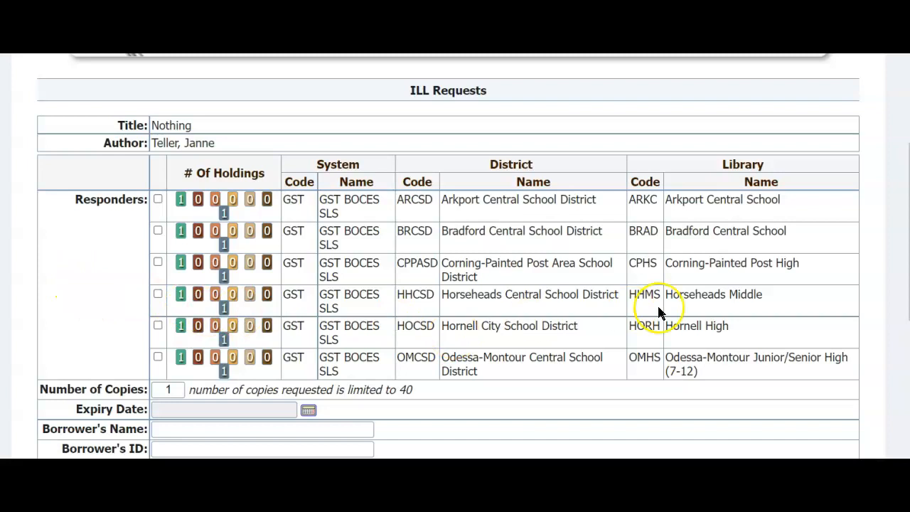
drag(664, 295, 794, 302)
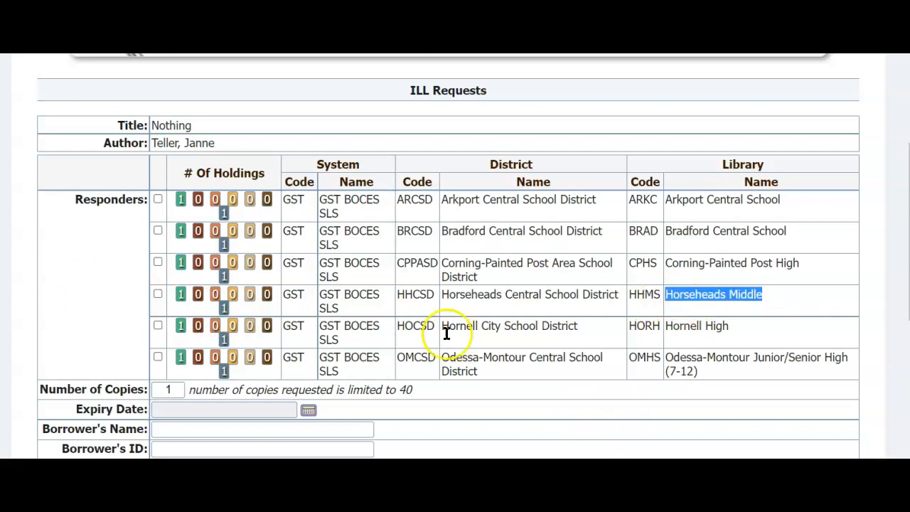
click(158, 294)
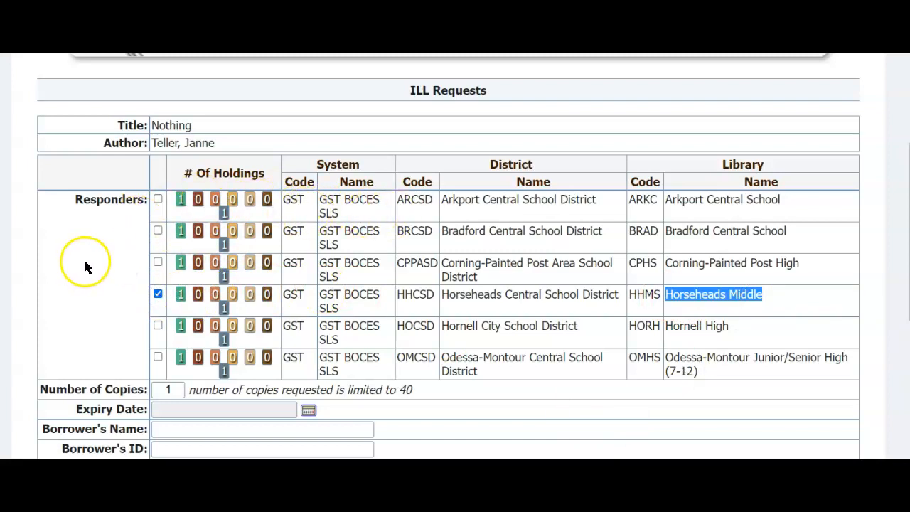
Step: Set the request's expiry date to 2022-02-28
scroll(83, 266, down, 3)
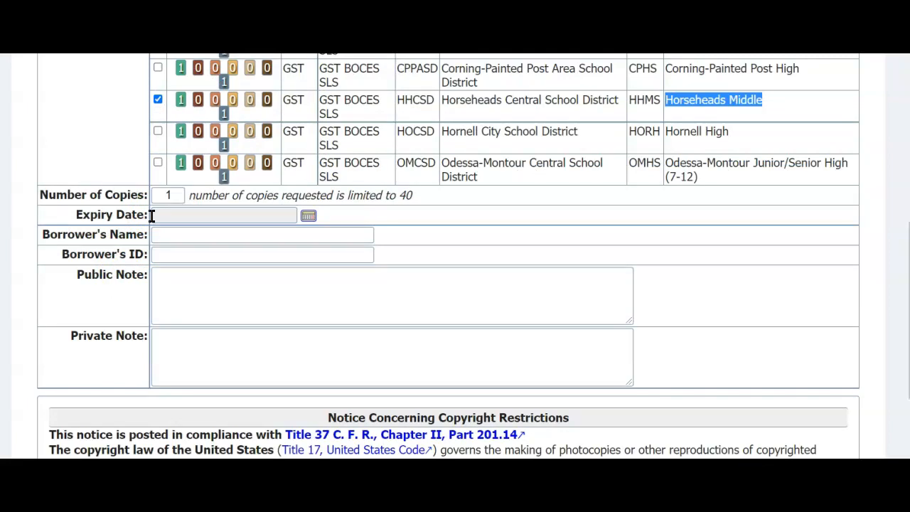
click(309, 218)
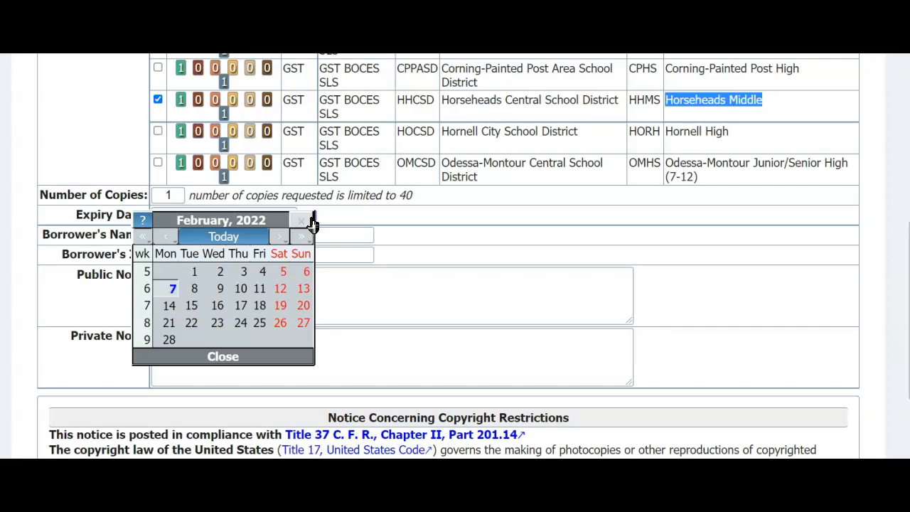
click(168, 344)
click(168, 341)
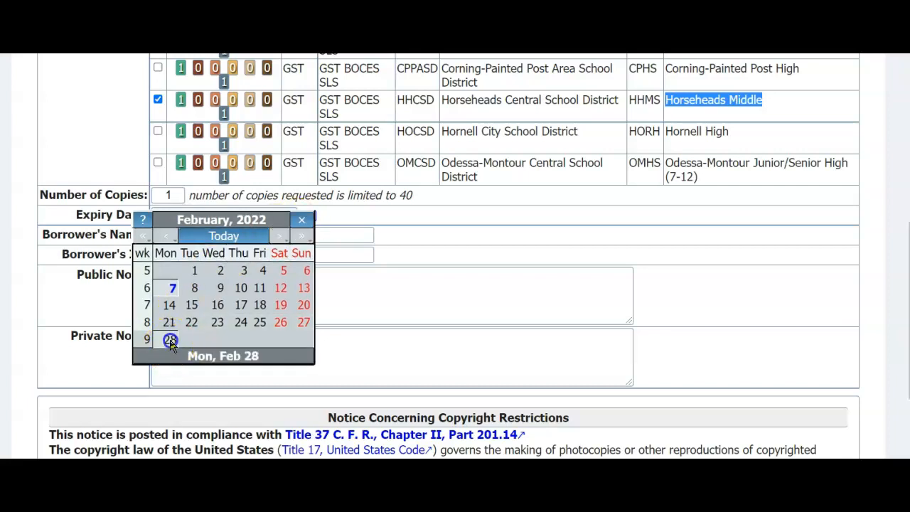
Step: Enter the borrower's name in the request form and leave the borrower's ID blank
click(175, 252)
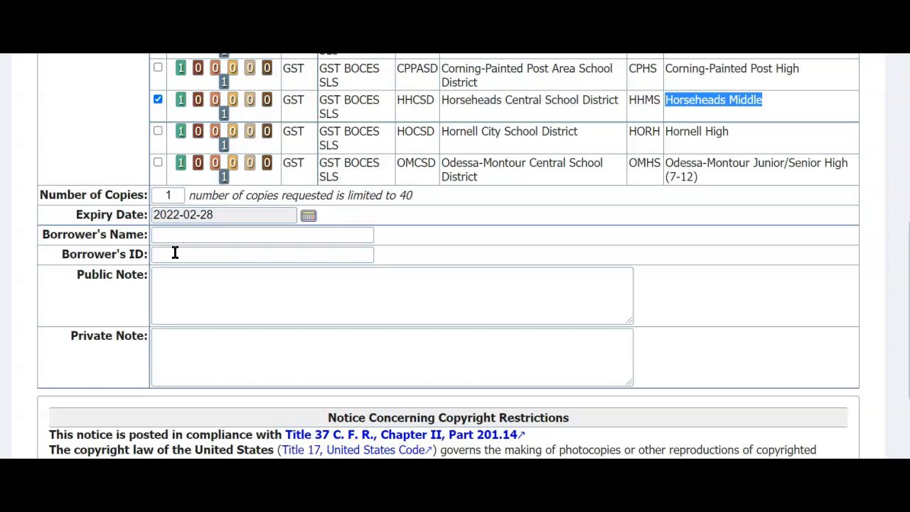
click(170, 234)
click(170, 253)
click(161, 235)
text(J)
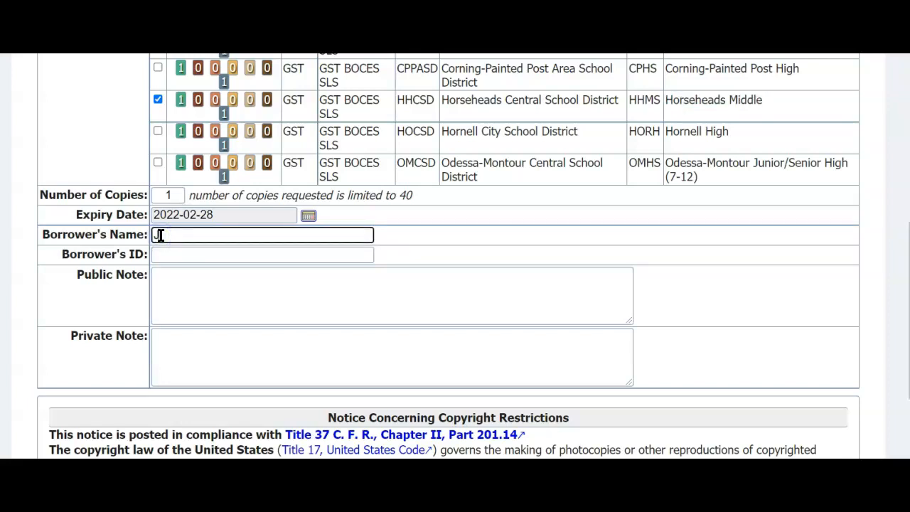
text(ohn S.)
click(168, 254)
Step: Add the private note "Please Ignore this Request as it for a Tutorial on Requesting Books via ILL", signed with the sender's name
scroll(168, 254, up, 1)
click(181, 378)
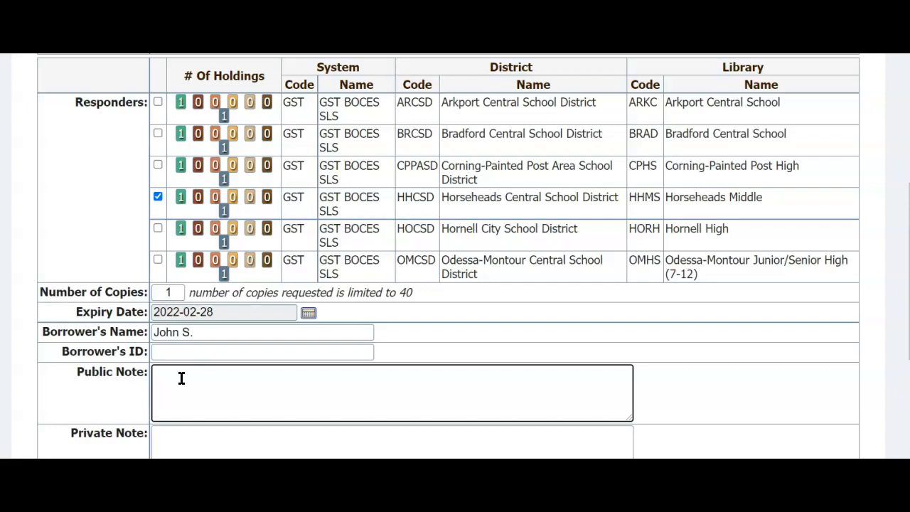
scroll(180, 378, down, 1)
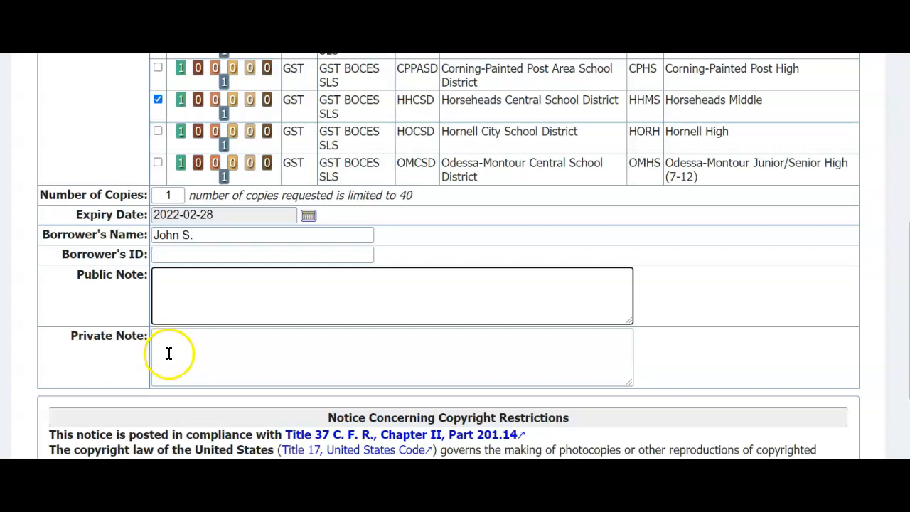
scroll(166, 350, up, 1)
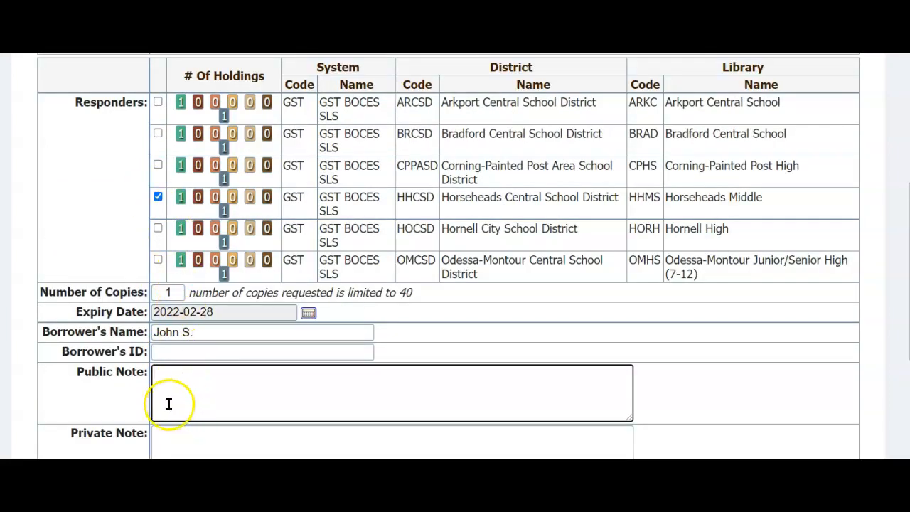
click(162, 440)
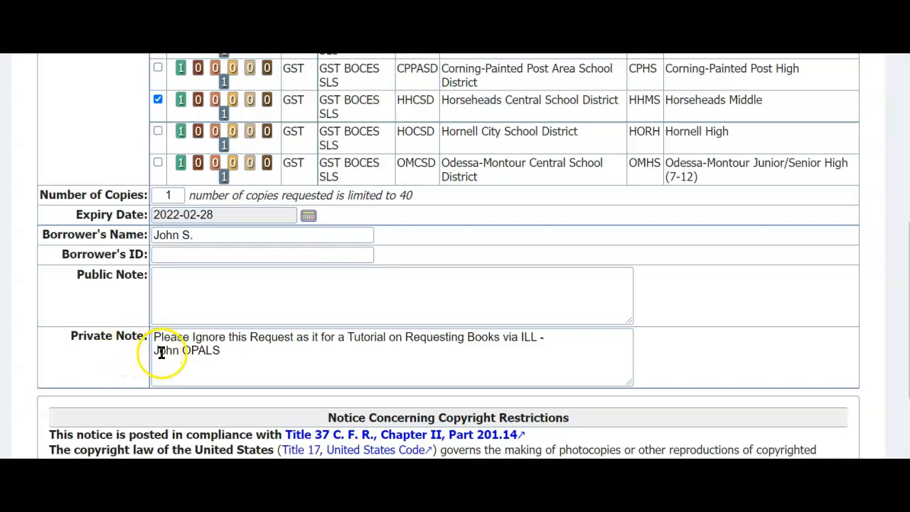
Step: Submit the completed interlibrary loan request below the copyright notice
scroll(155, 368, down, 2)
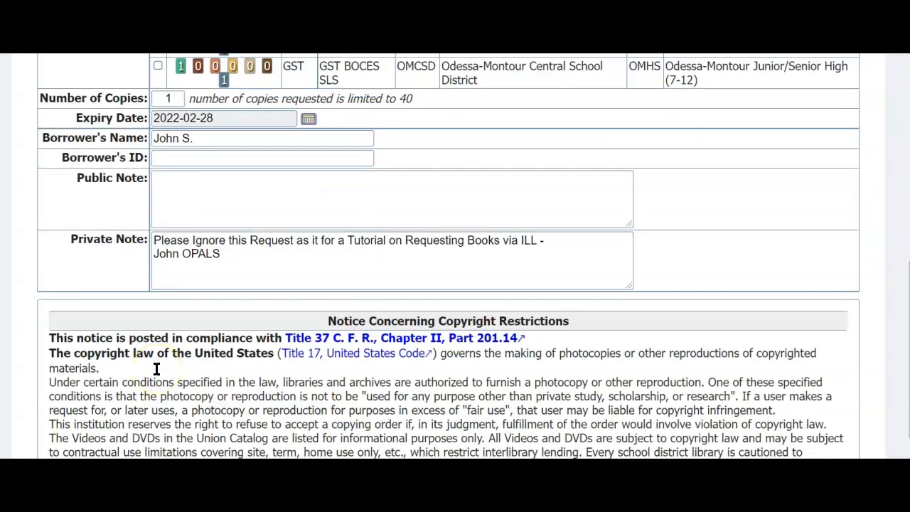
scroll(156, 368, down, 2)
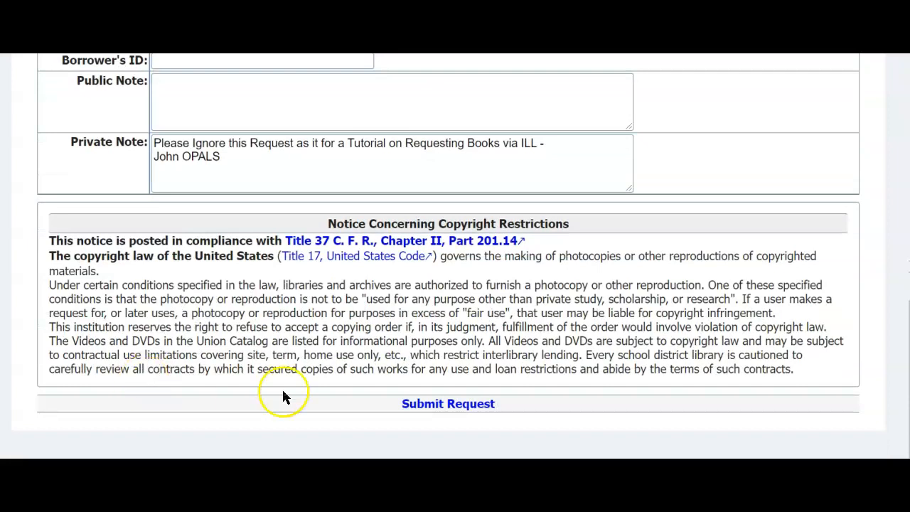
triple_click(422, 405)
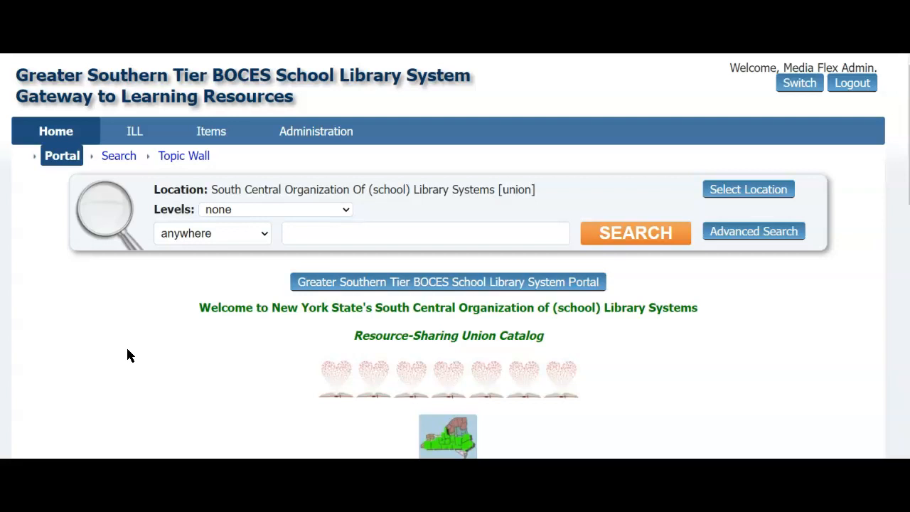
Step: Open the list of ILL requests and review the entry for Nothing, including its responder, dates and status
click(134, 135)
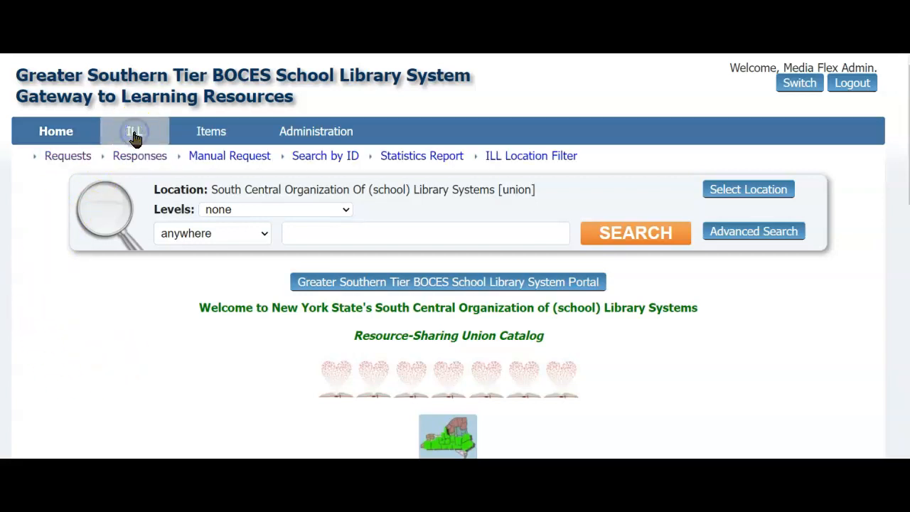
click(64, 160)
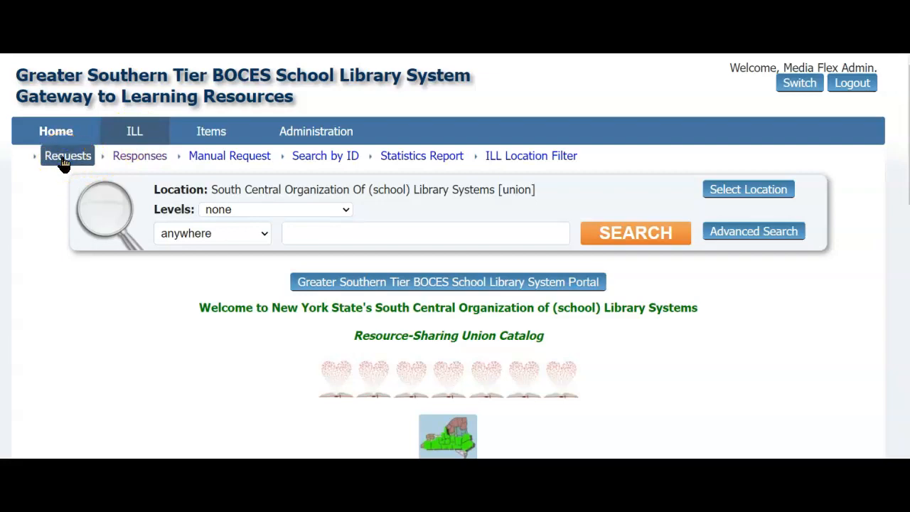
scroll(56, 295, down, 1)
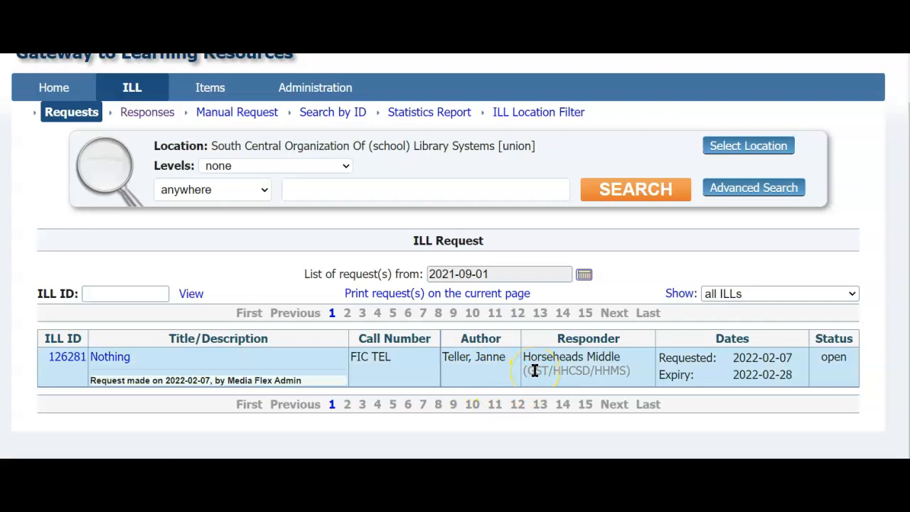
click(756, 360)
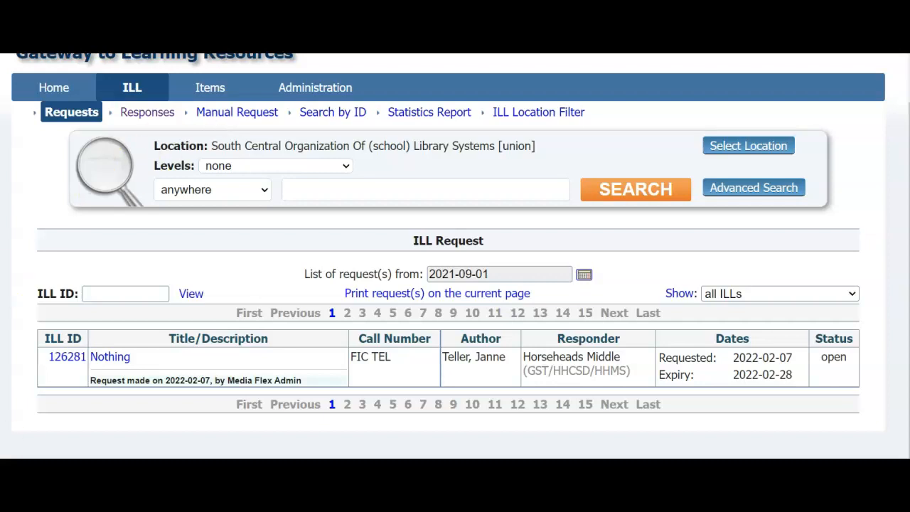
Step: Review the ILL request confirmation and the list of people who are notified by email
click(425, 404)
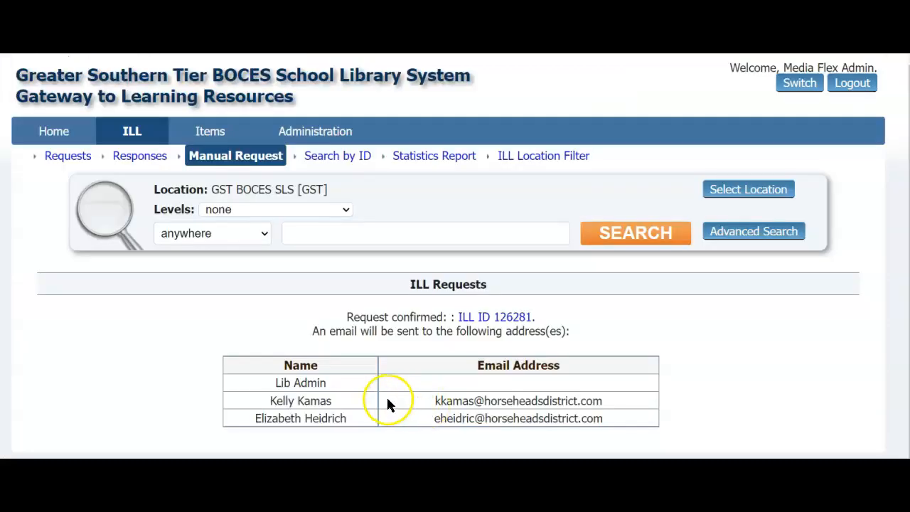
scroll(171, 320, down, 1)
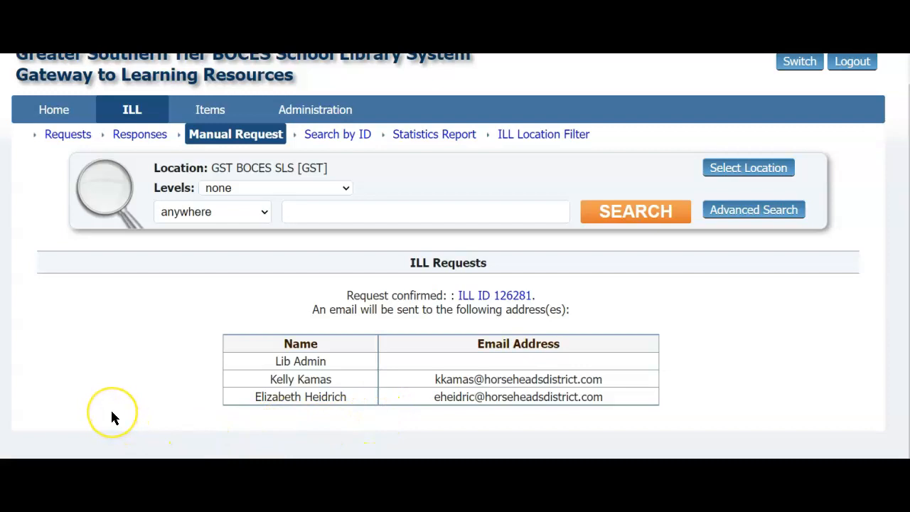
scroll(111, 419, up, 1)
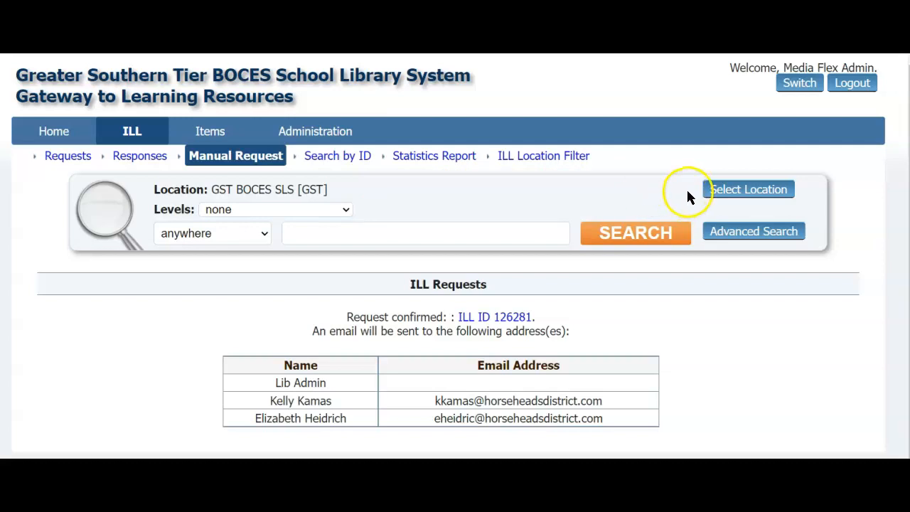
Step: Open the search location settings, set the system to All, and check the available systems and districts
click(726, 192)
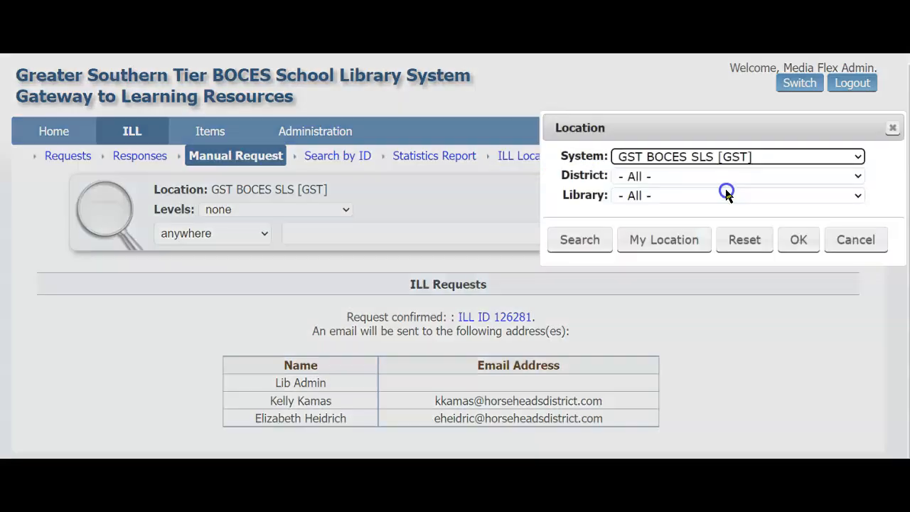
click(683, 157)
click(644, 174)
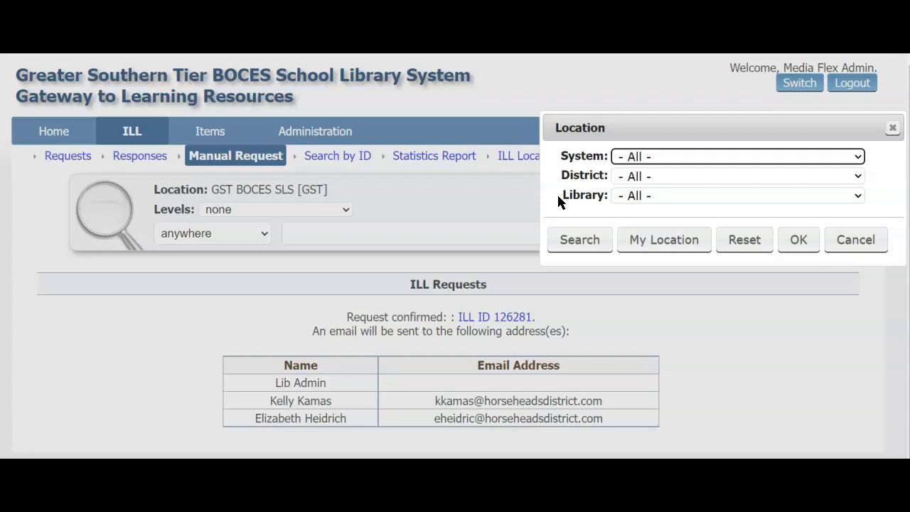
click(660, 155)
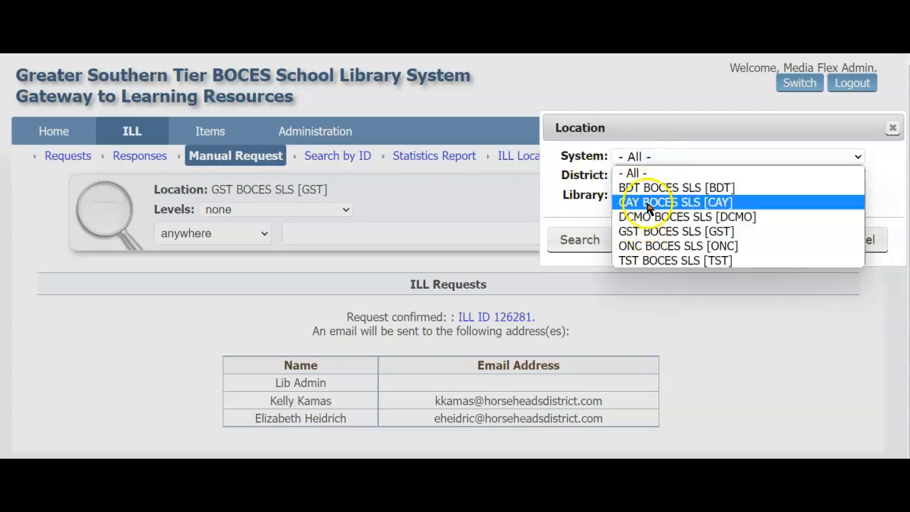
click(529, 172)
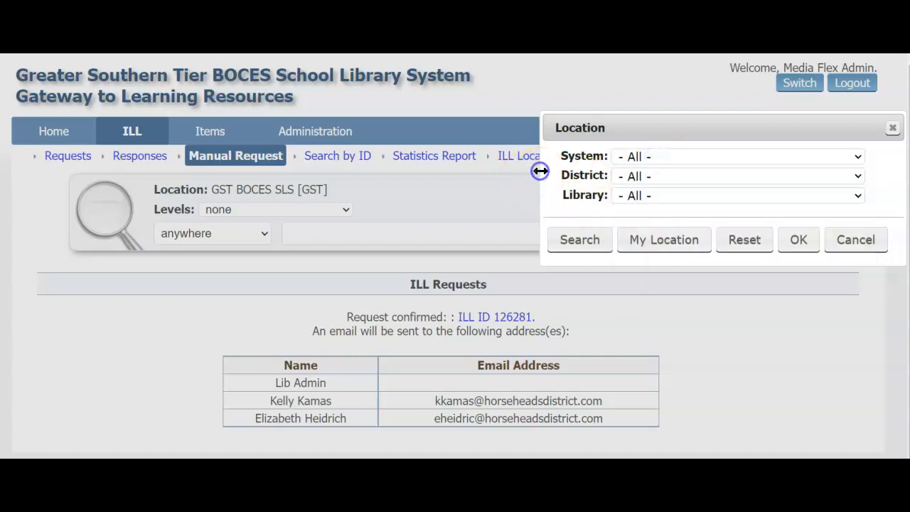
click(628, 178)
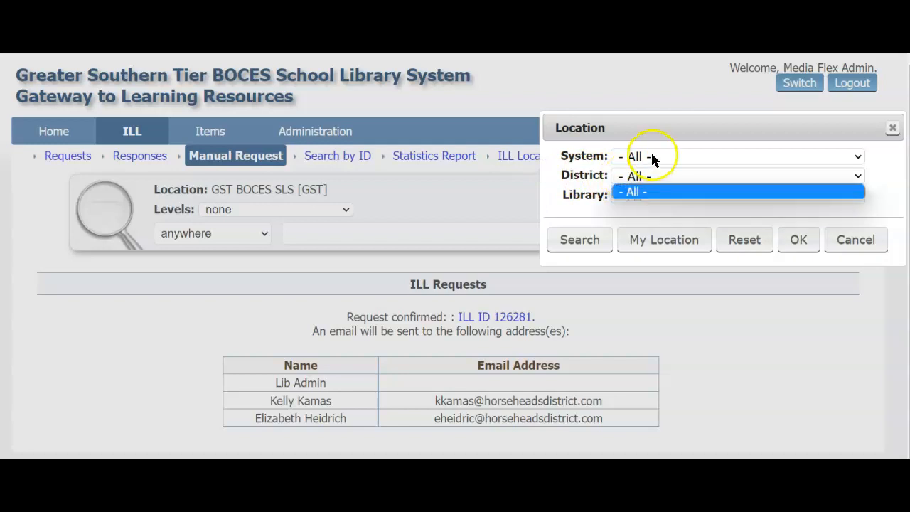
Step: Set the location's system to GST BOCES SLS [GST] and its district to Corning-Painted Post Area School District [CPPASD]
click(652, 154)
click(653, 232)
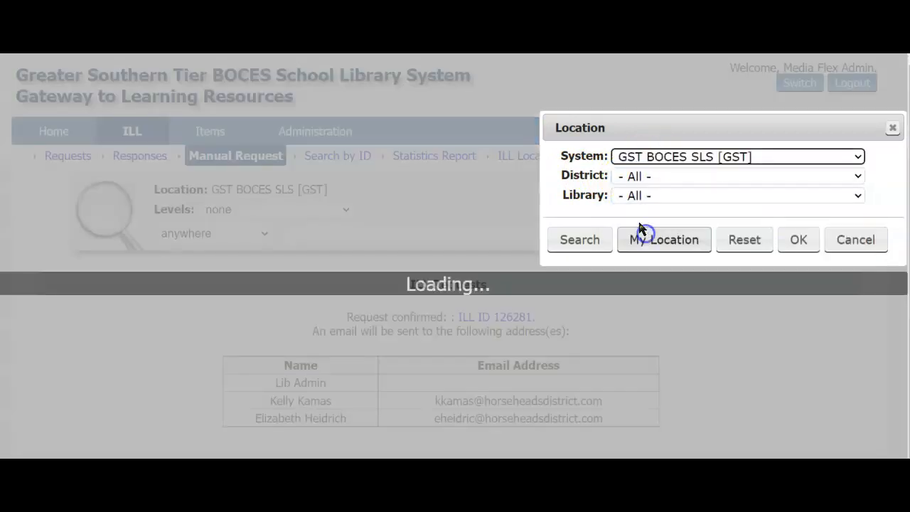
click(647, 176)
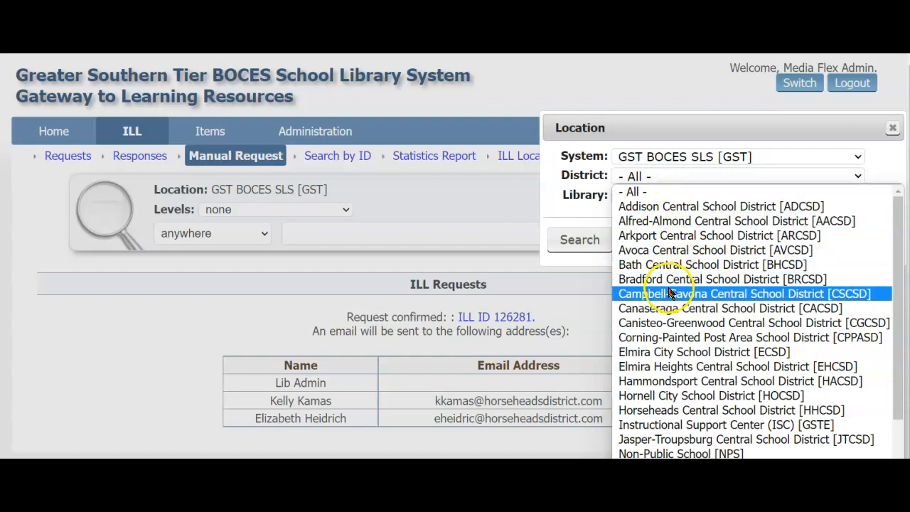
click(642, 343)
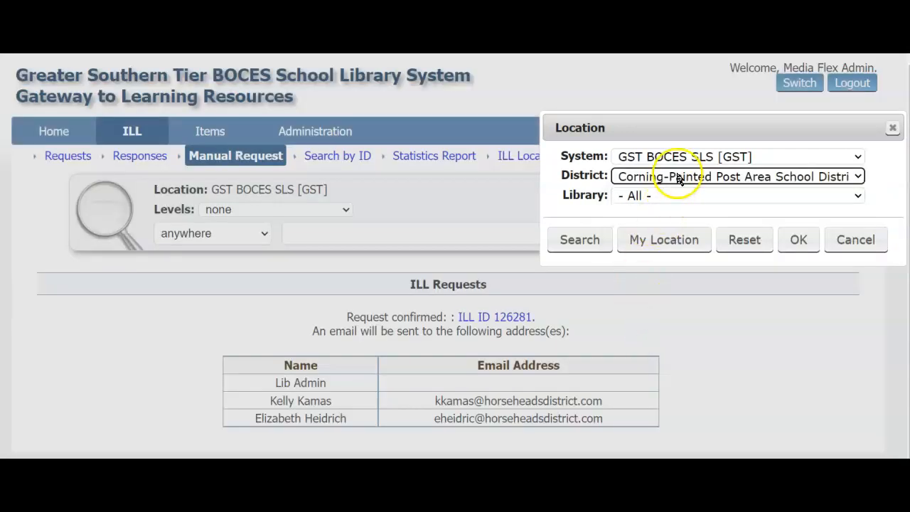